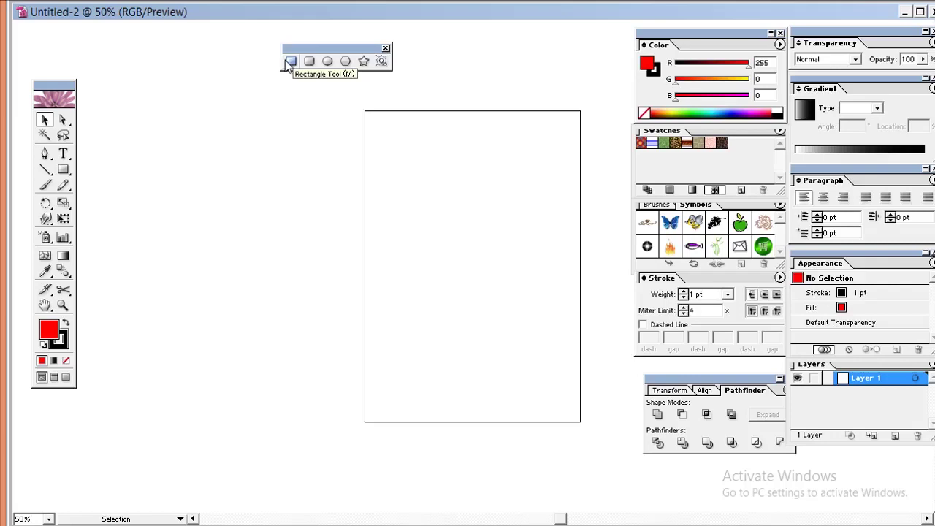
Draw a red square across the artboard's left edge and a rounded rectangle overlapping its upper part
click(290, 62)
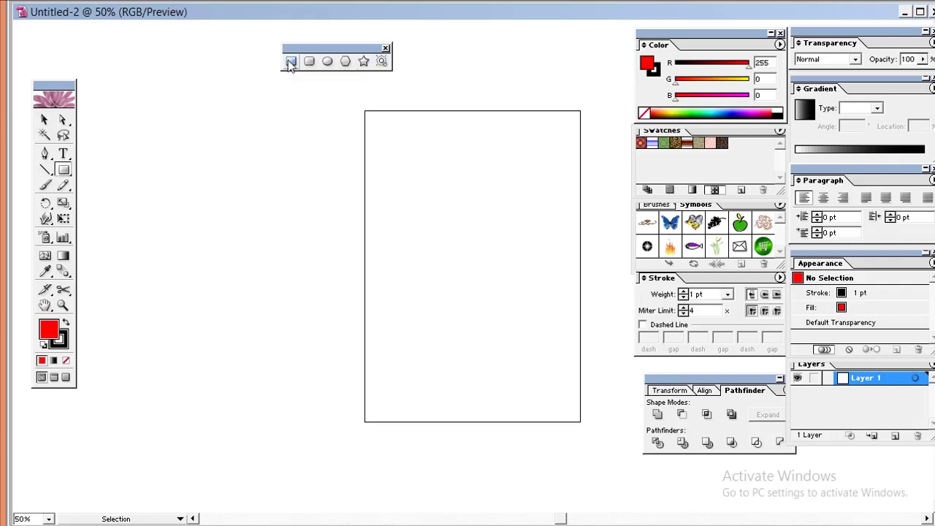
drag(305, 179, 392, 261)
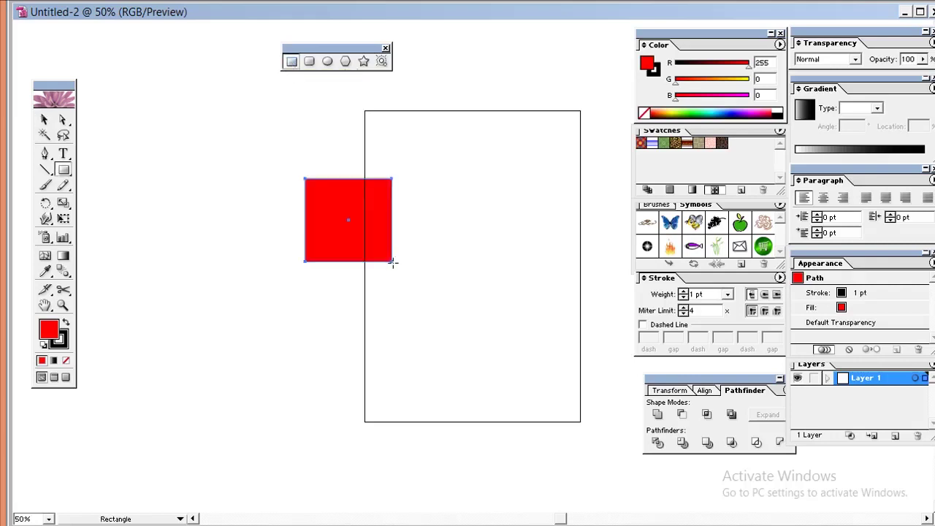
click(309, 61)
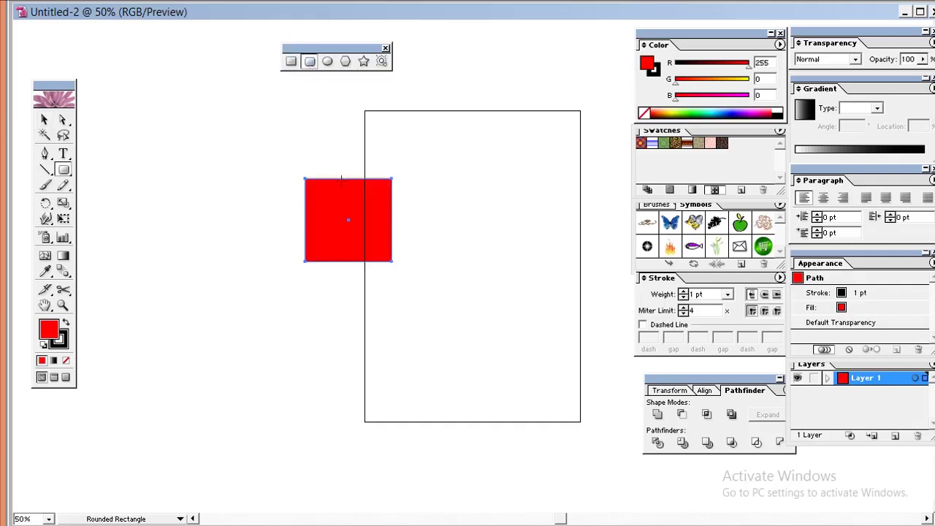
drag(330, 160, 415, 235)
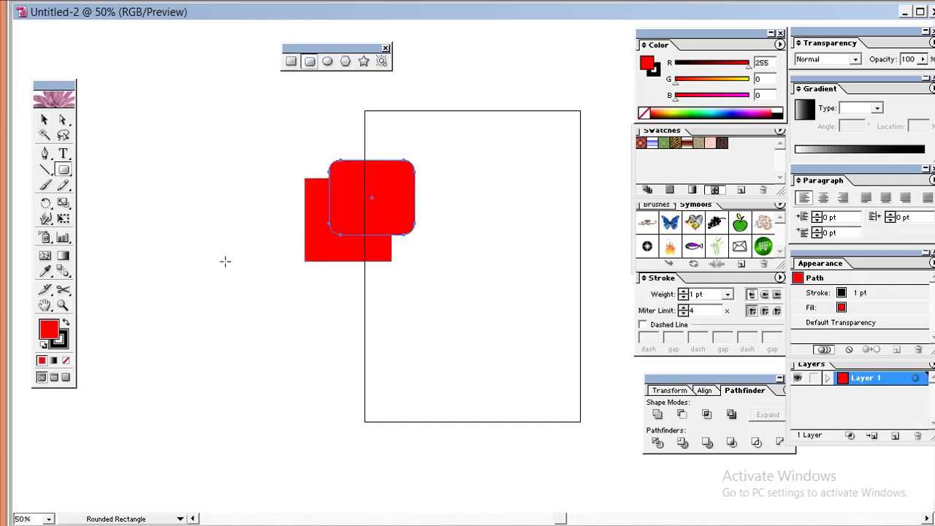
Fill the rounded rectangle with dark green 336600
double_click(47, 332)
click(507, 310)
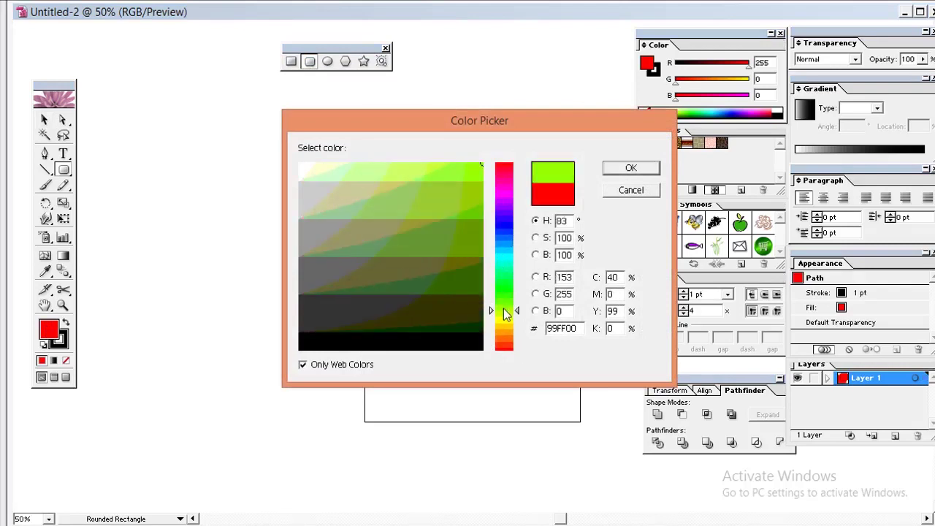
drag(449, 249, 477, 271)
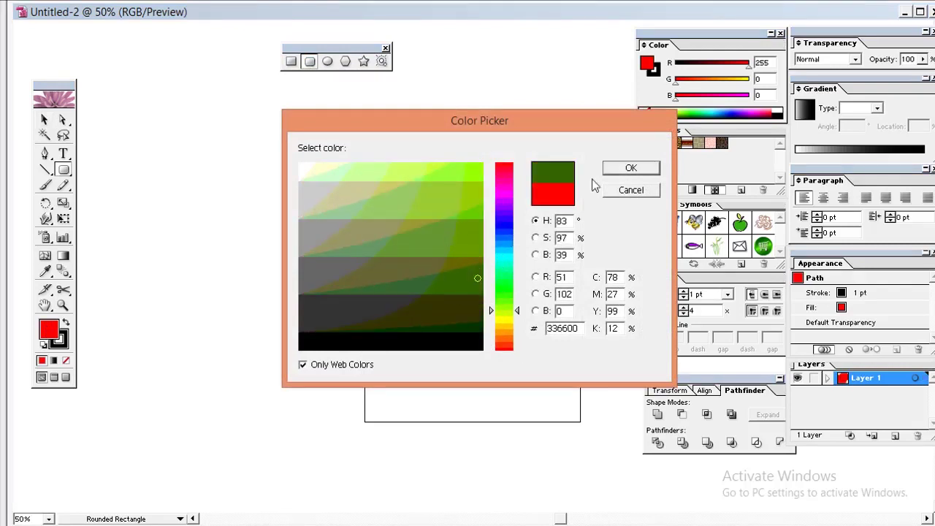
click(631, 168)
Draw an ellipse over the lower part of the square and rounded rectangle and fill it with blue (RGB 0, 0, 255)
click(327, 61)
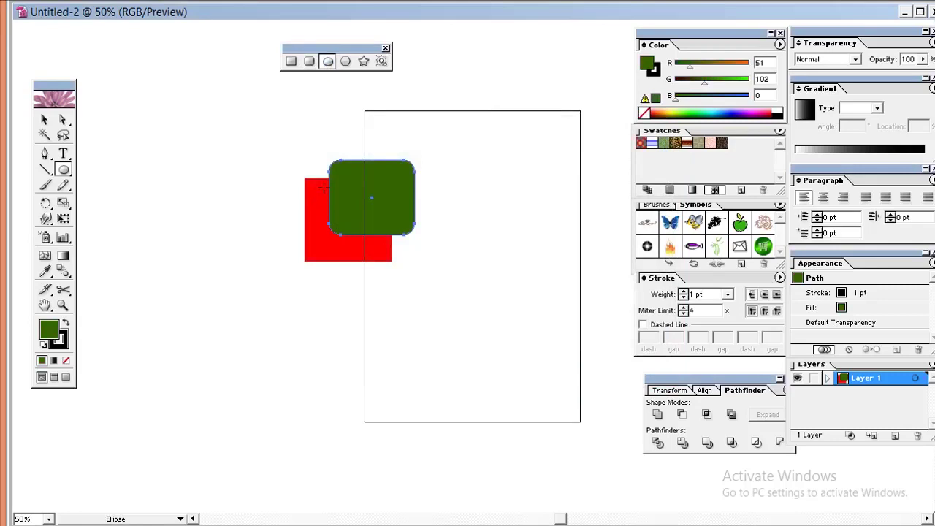
mouse_move(323, 187)
mouse_down()
mouse_move(410, 232)
mouse_move(422, 257)
mouse_up()
double_click(53, 332)
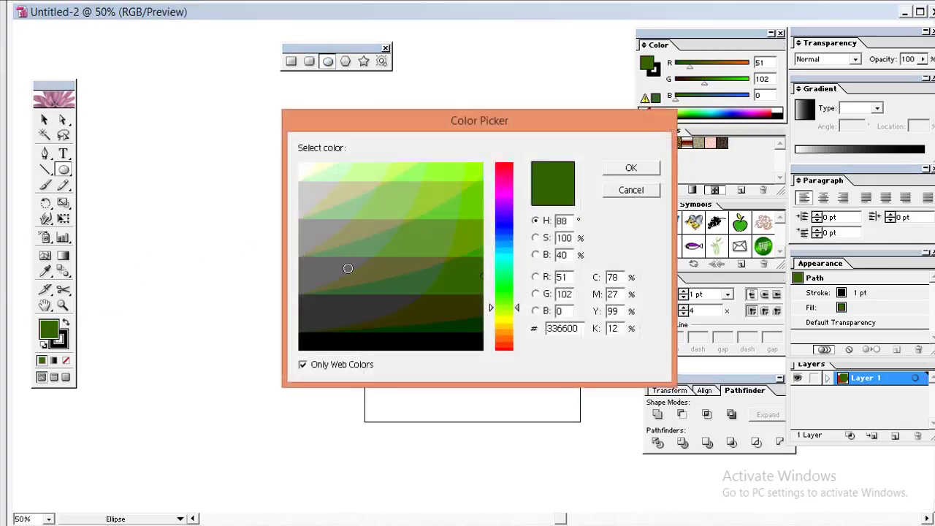
click(504, 224)
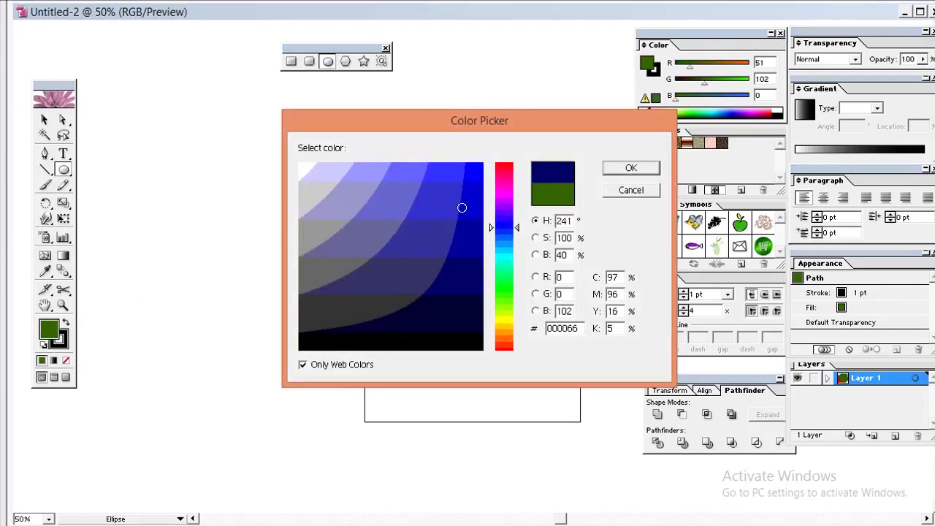
click(630, 168)
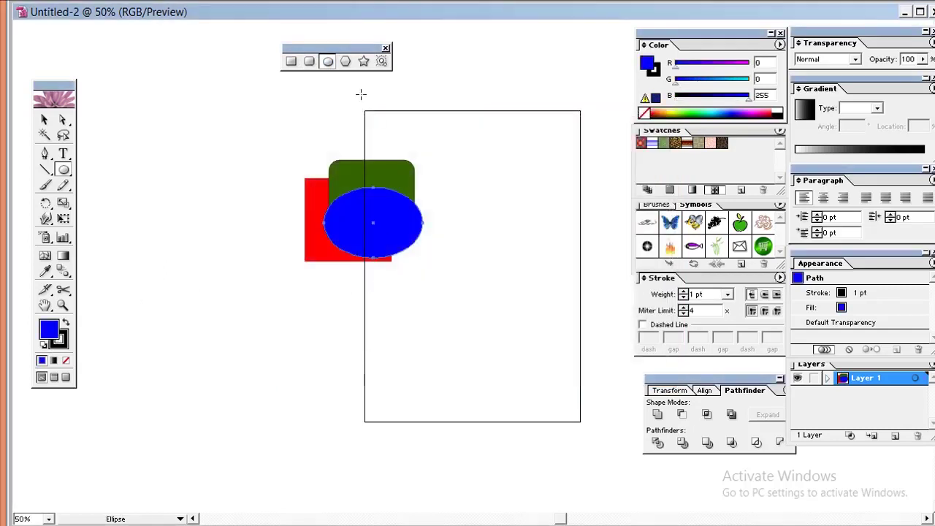
Draw a hexagon over the rounded rectangle and the ellipse's upper part, and fill it with yellow FFFF00
click(345, 61)
mouse_move(375, 184)
mouse_down()
mouse_move(428, 244)
mouse_move(372, 219)
mouse_up()
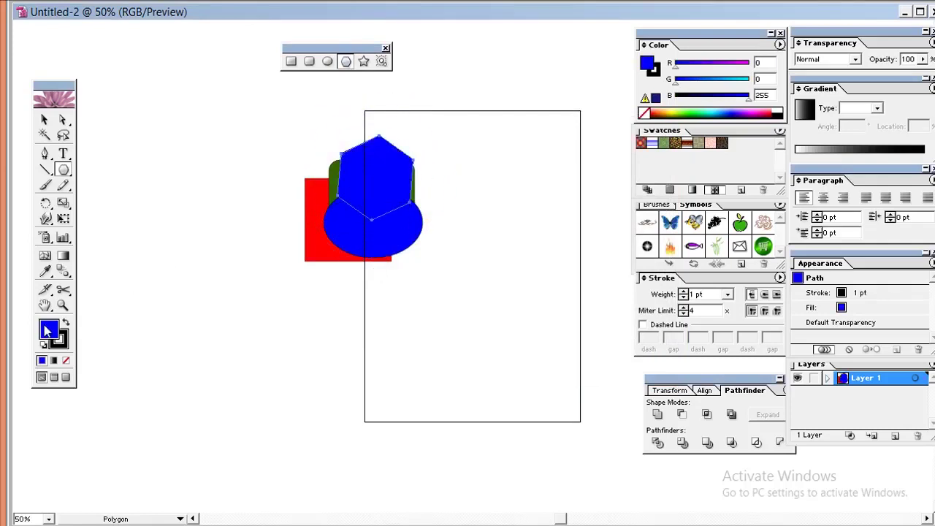
double_click(47, 330)
click(513, 326)
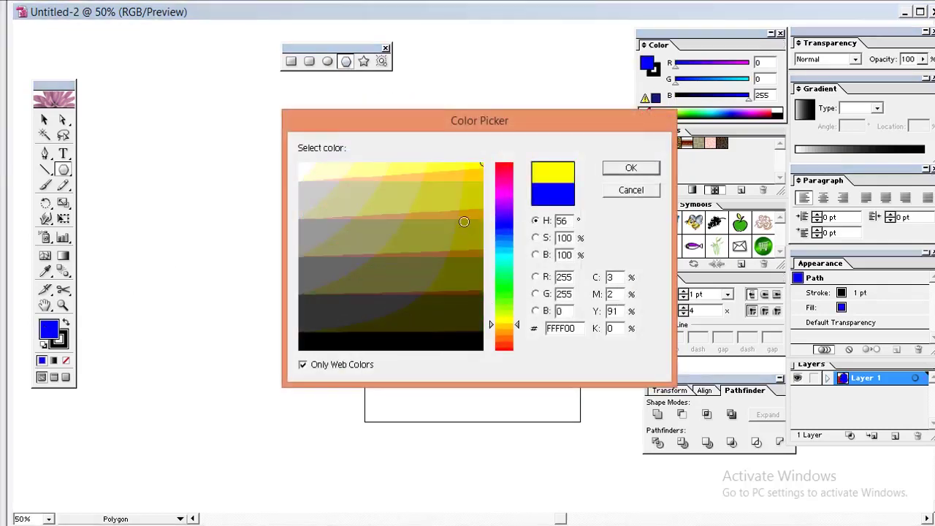
click(453, 169)
click(471, 160)
click(644, 170)
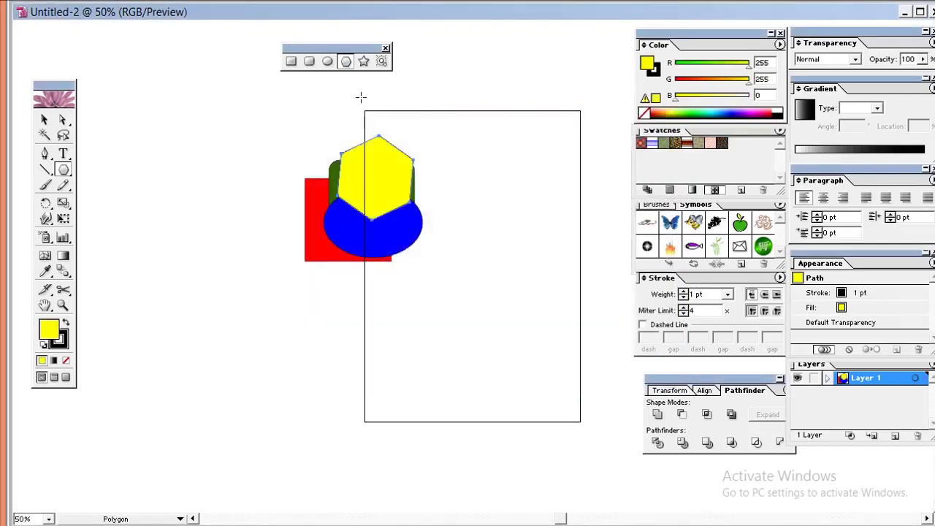
Draw a five-pointed star over the other shapes and fill it with purple CC00FF
click(363, 61)
drag(360, 191, 355, 135)
double_click(49, 331)
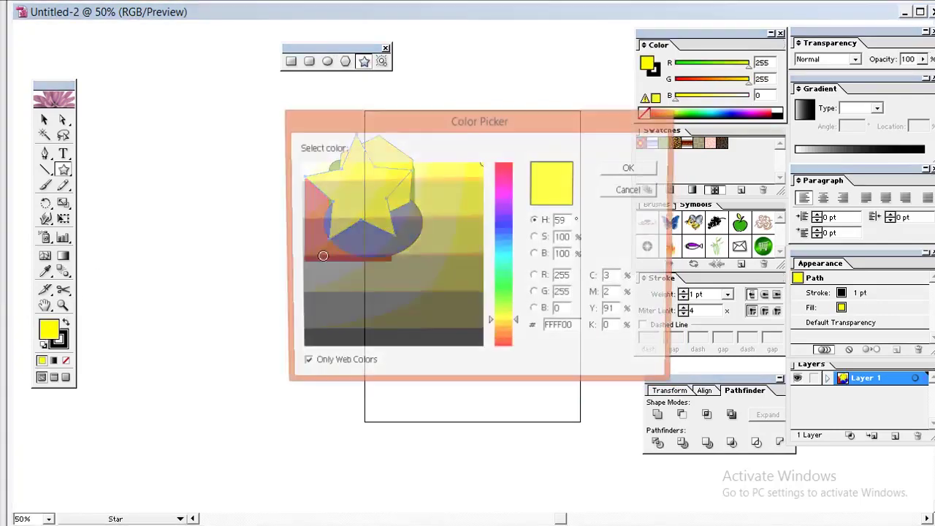
drag(504, 224, 504, 202)
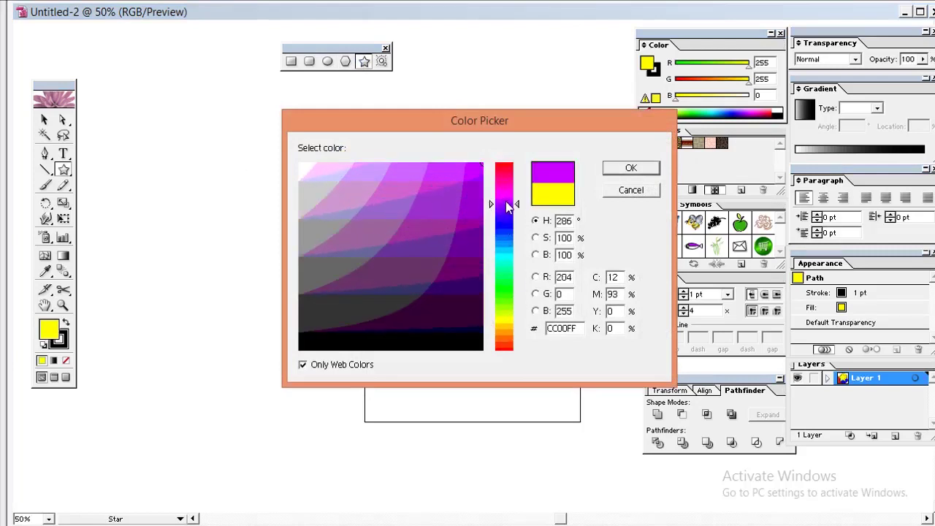
click(630, 170)
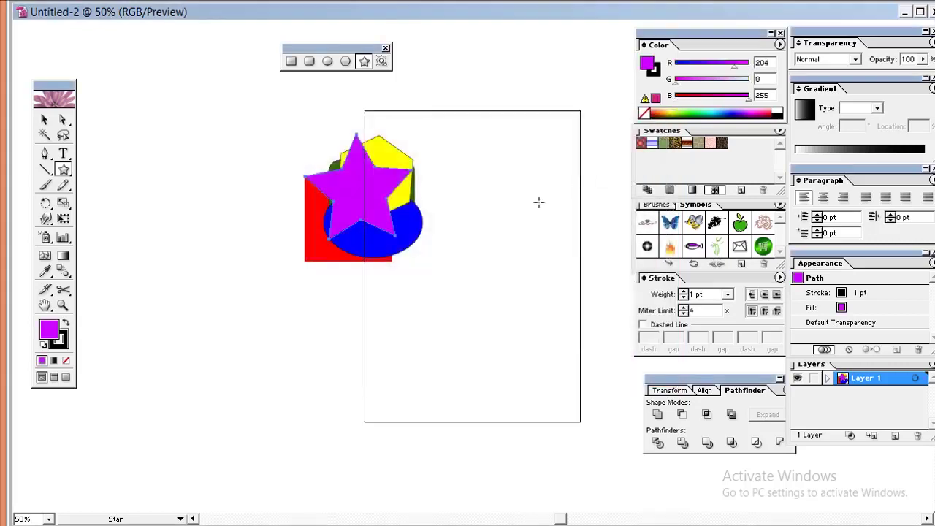
Move the purple star slightly down and to the right over the other shapes
click(44, 120)
click(237, 151)
click(376, 219)
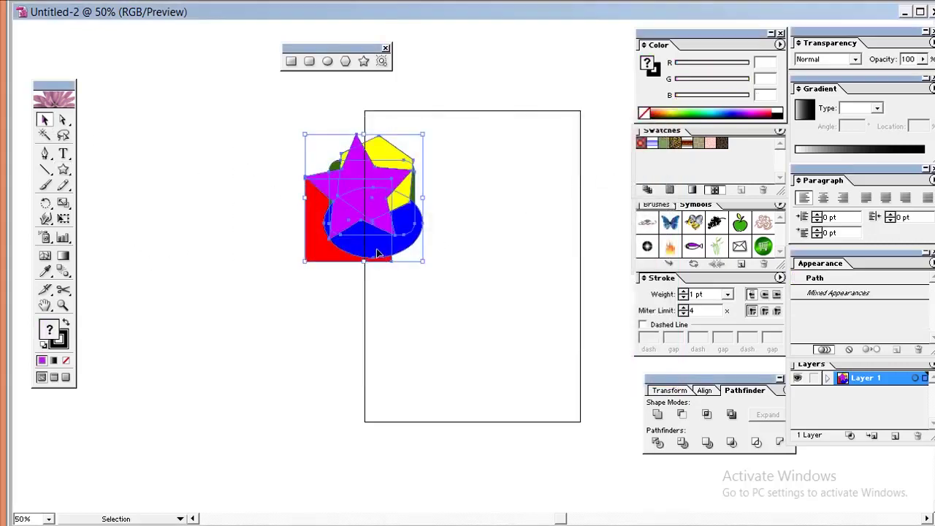
click(186, 207)
click(386, 227)
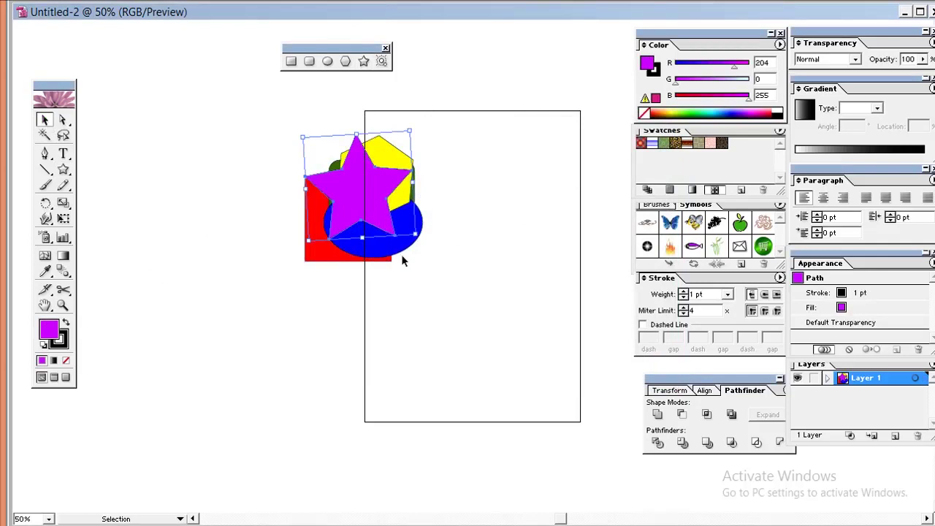
click(378, 268)
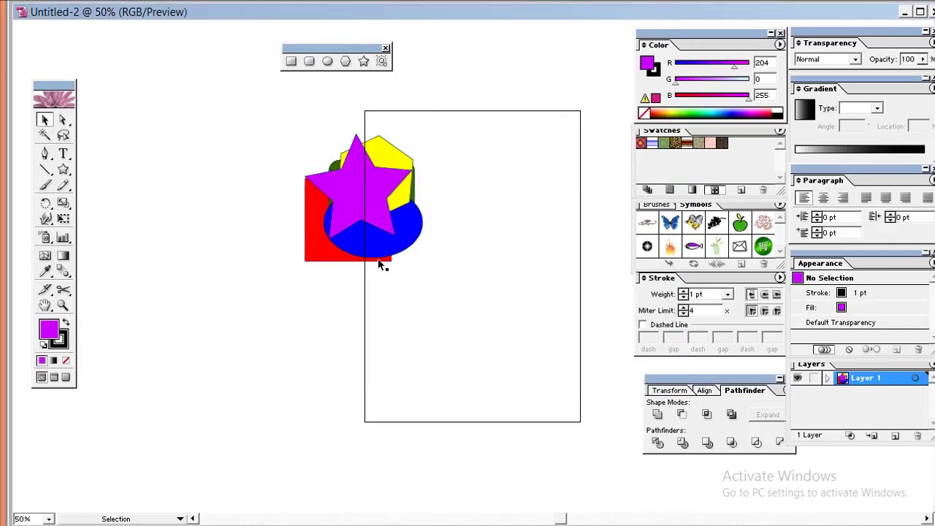
drag(372, 206, 388, 222)
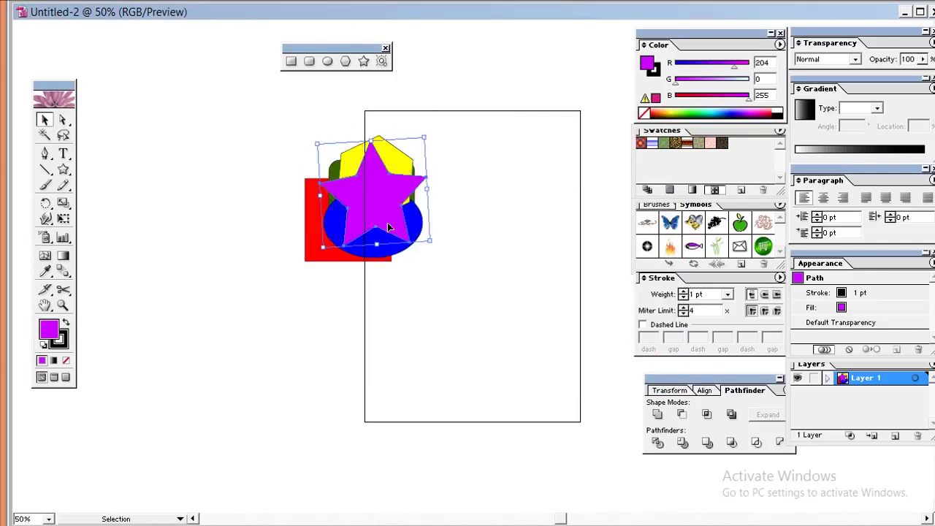
click(258, 192)
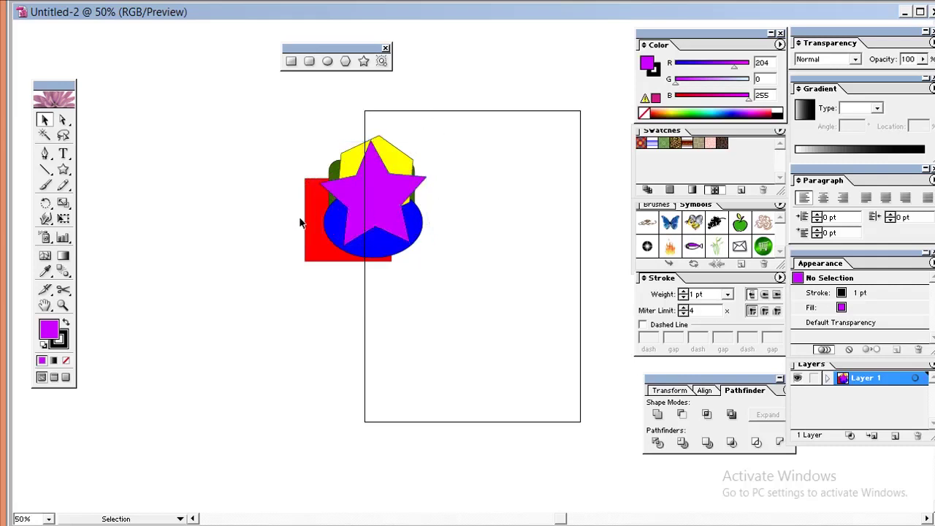
Select the red, green and blue shapes in turn, and shift the yellow hexagon slightly down
click(314, 219)
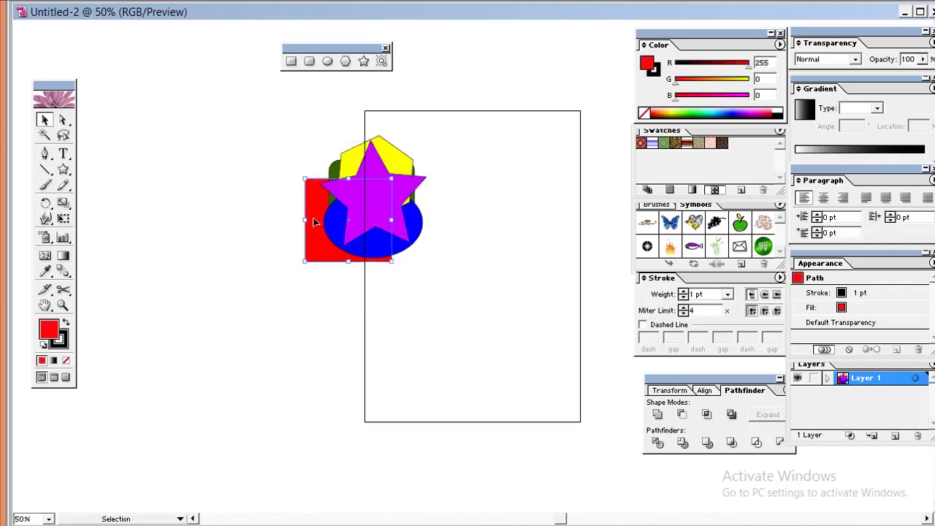
click(337, 169)
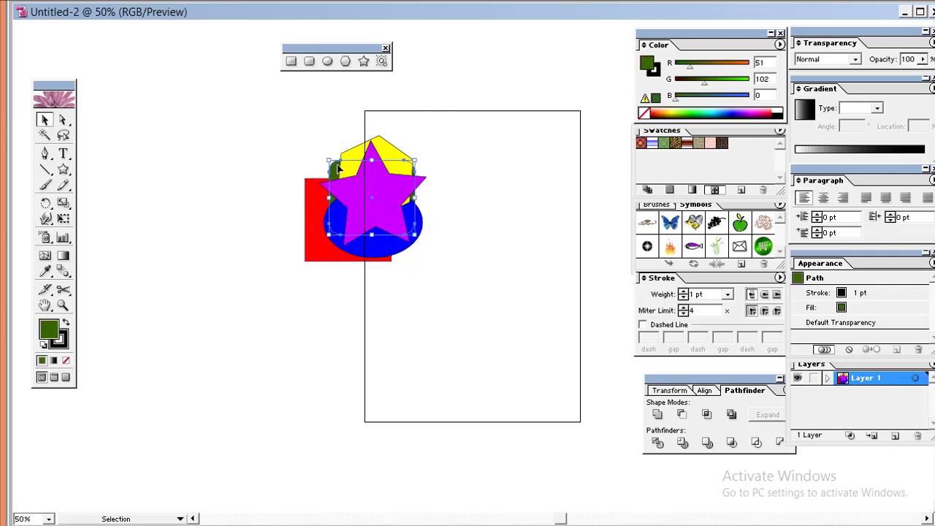
click(339, 217)
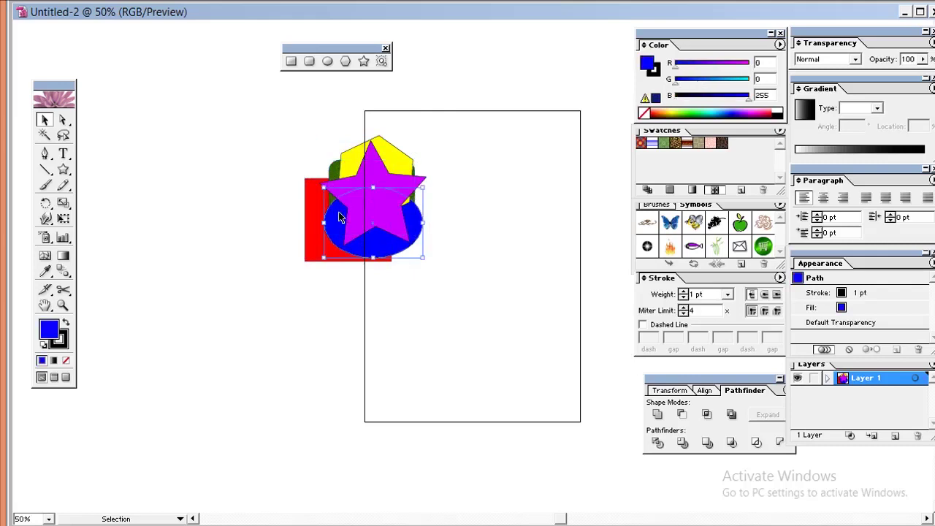
click(353, 151)
drag(406, 158, 403, 168)
Enlarge the purple star and reposition it to cover most of the other shapes
click(398, 190)
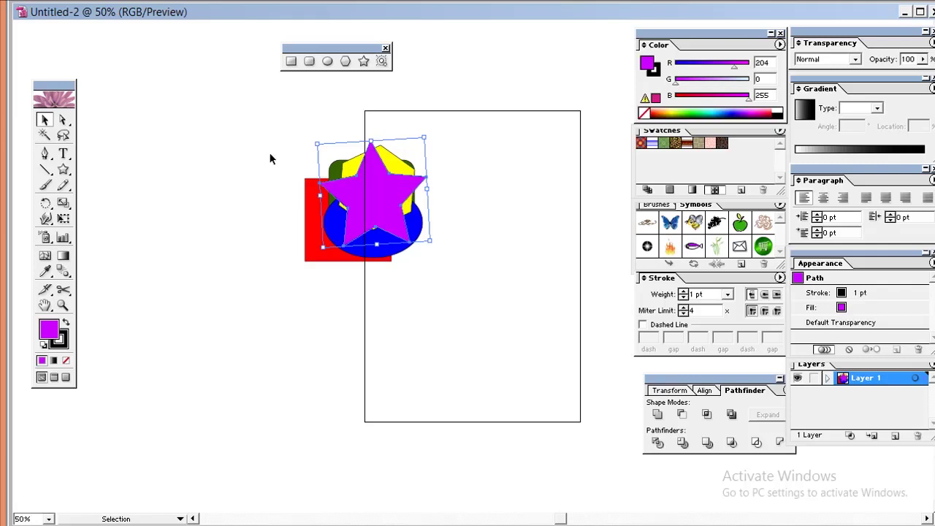
click(274, 171)
click(354, 208)
drag(429, 241, 488, 287)
drag(401, 245, 362, 235)
right_click(363, 199)
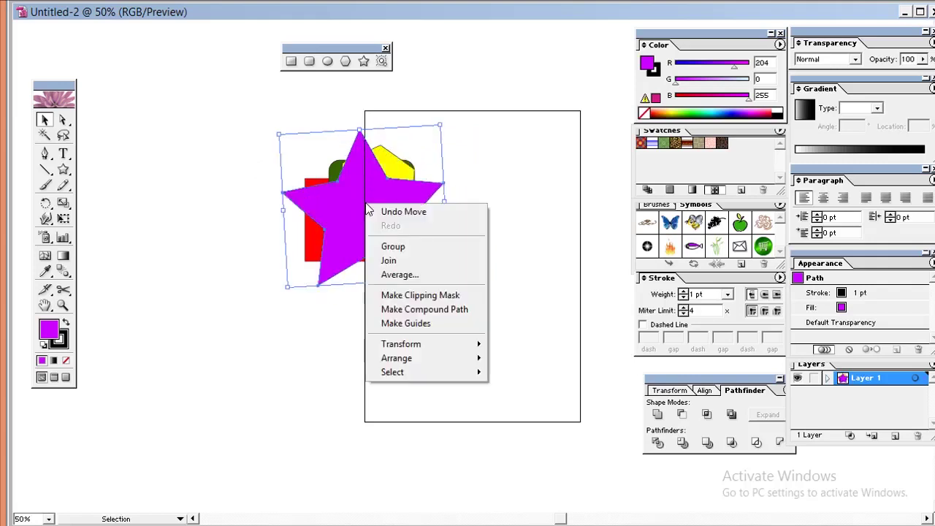
click(344, 202)
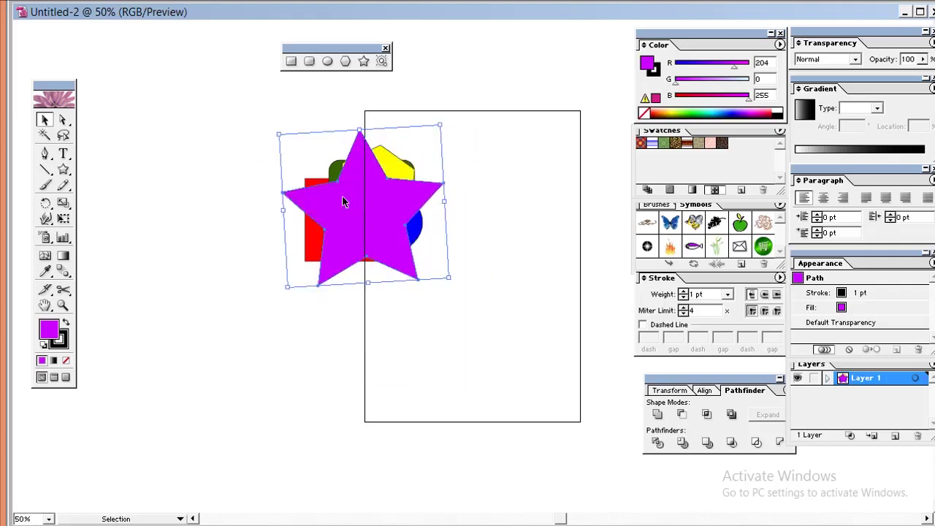
right_click(374, 217)
mouse_move(424, 372)
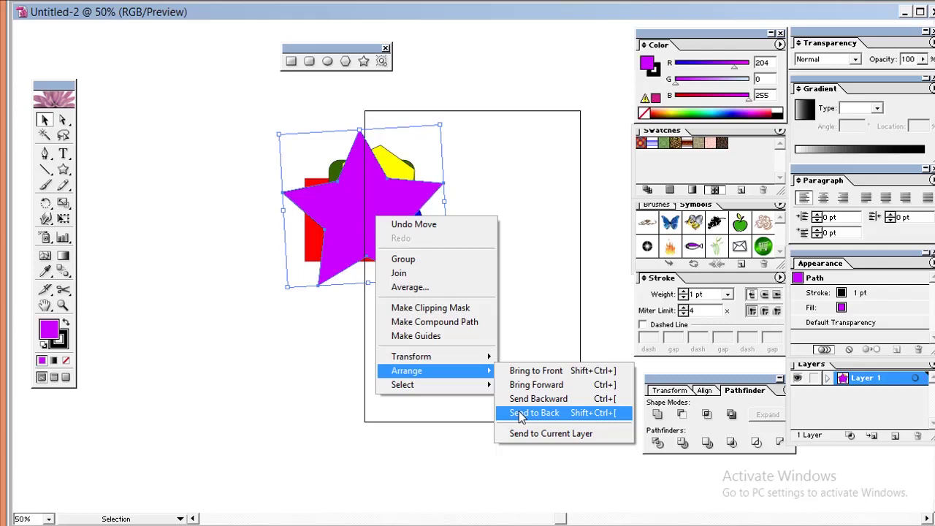
click(516, 263)
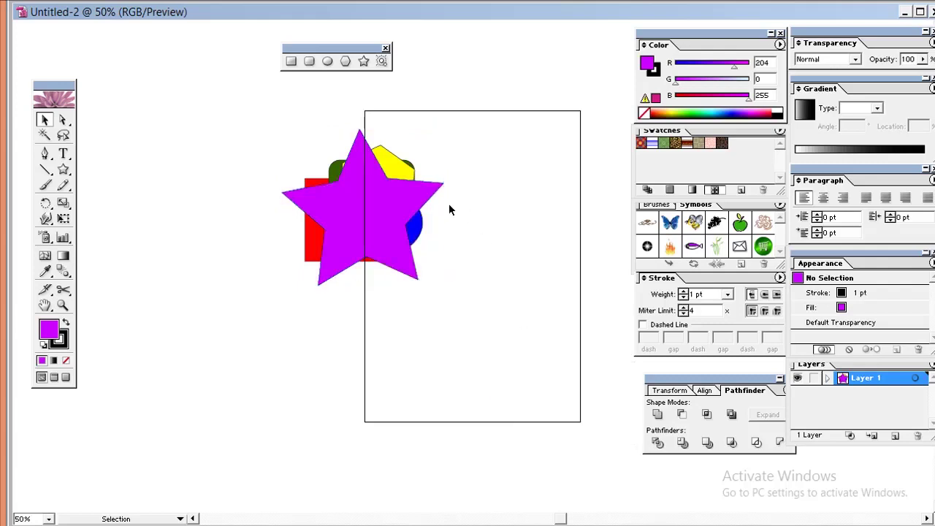
Stretch the purple star wider to the right and send it behind all the other shapes
click(439, 195)
drag(444, 202, 486, 198)
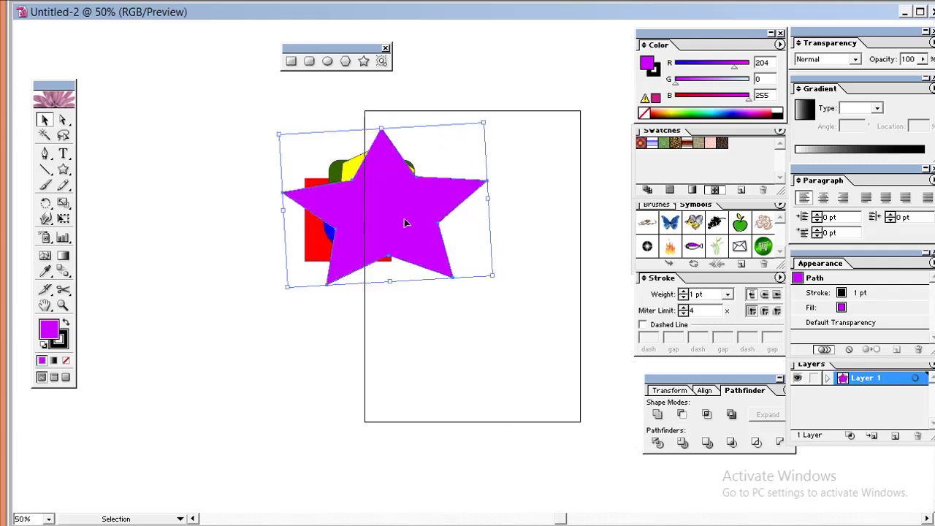
right_click(404, 220)
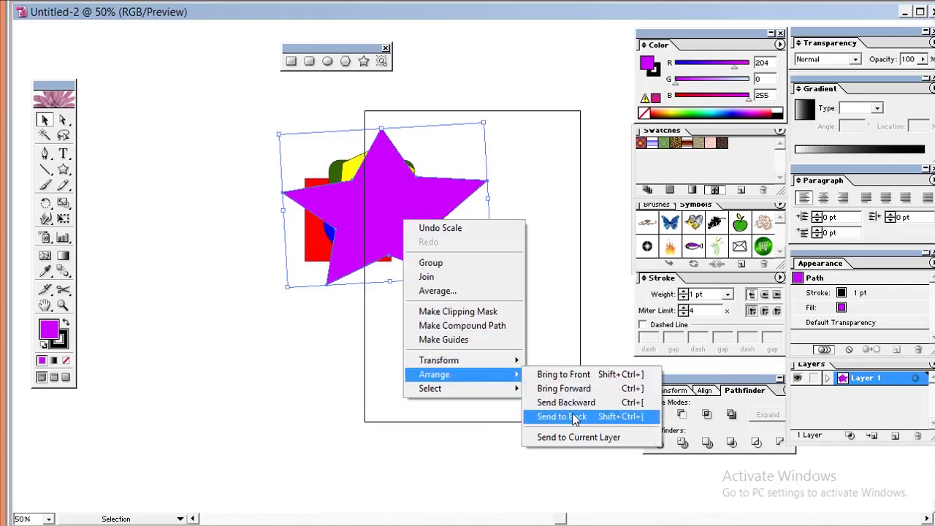
click(541, 415)
click(424, 352)
click(437, 234)
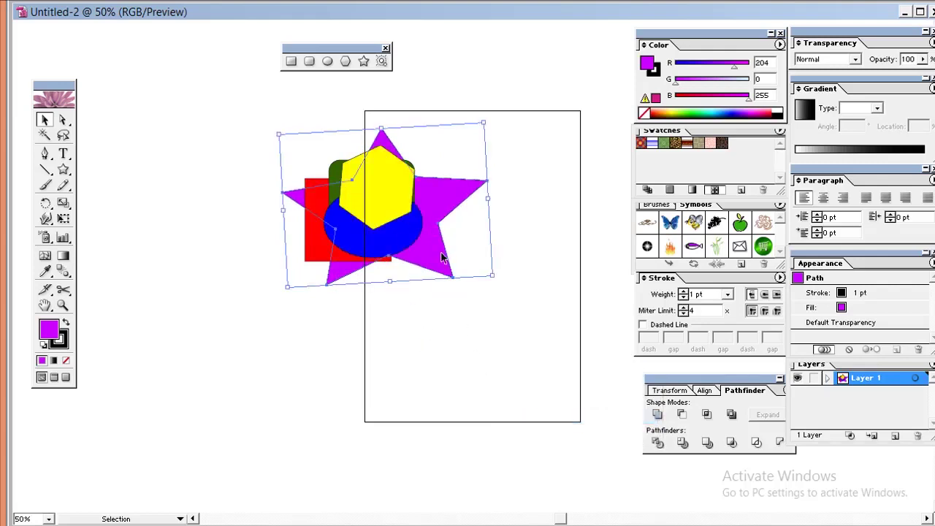
Move the purple star left and nudge it slightly up to center it behind the stacked shapes
drag(443, 256, 422, 259)
key(Up)
key(Up)
key(Up)
key(Up)
key(Up)
key(Up)
key(Up)
key(Up)
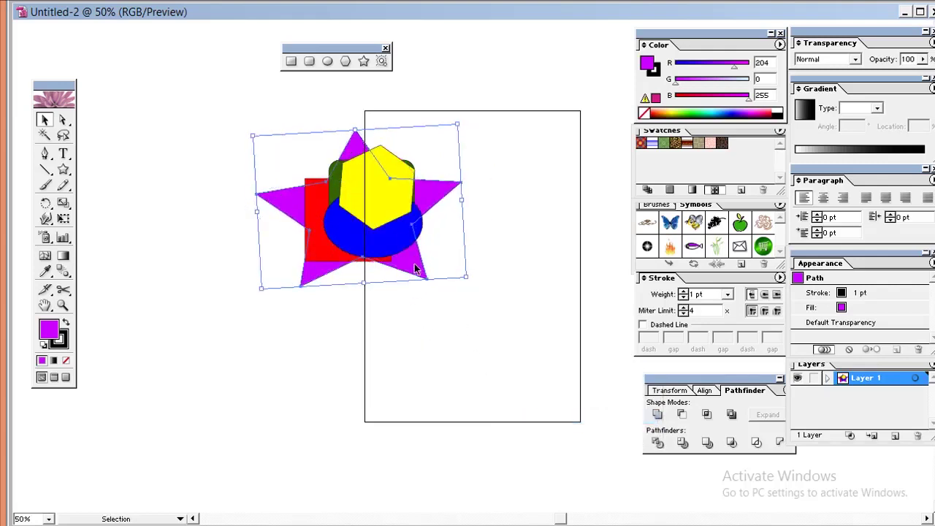
key(Up)
key(Up)
key(Up)
key(Up)
key(Up)
key(Up)
key(Up)
key(Up)
key(Left)
key(Left)
key(Left)
key(Left)
click(497, 265)
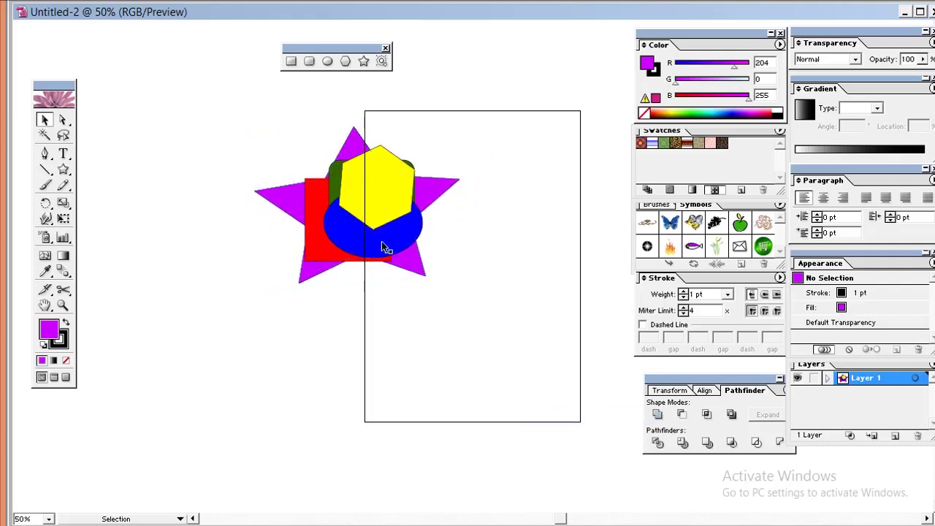
Bring the green rounded rectangle forward one level so it sits above the blue ellipse
click(409, 268)
click(502, 232)
click(336, 187)
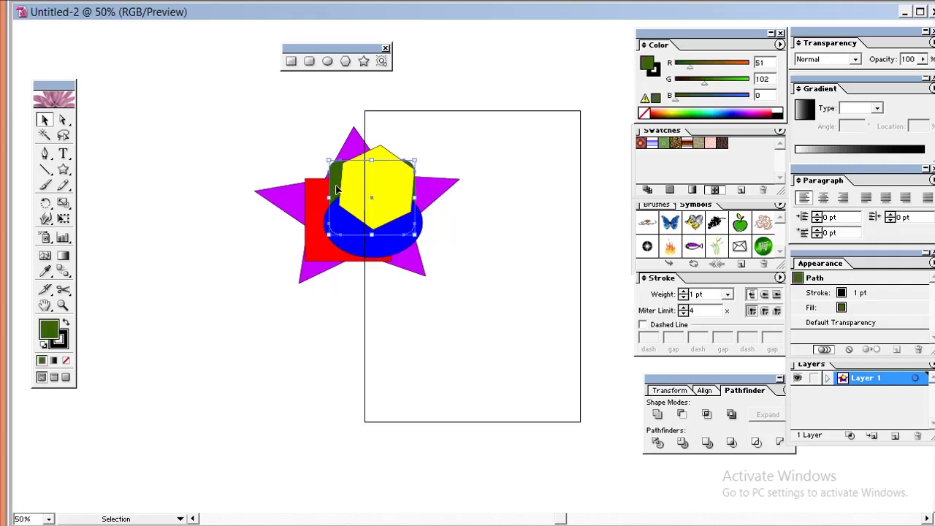
right_click(336, 188)
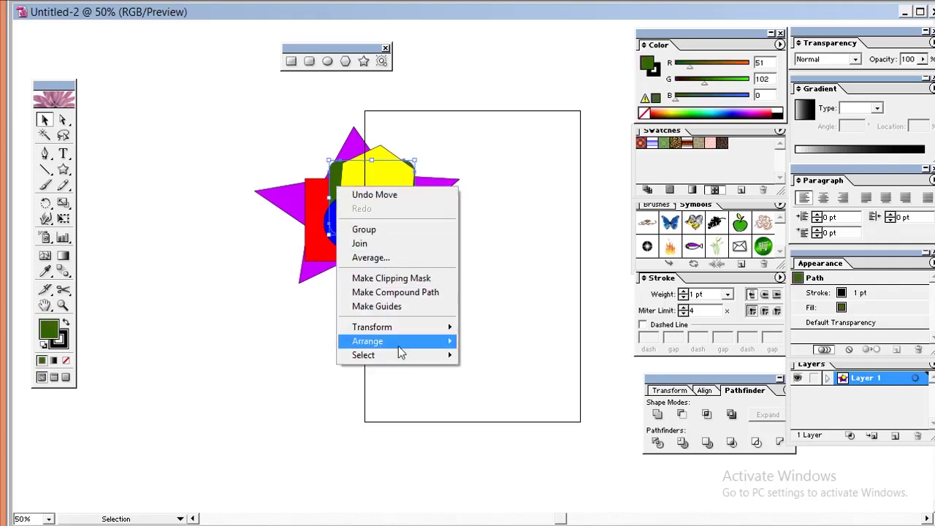
mouse_move(399, 341)
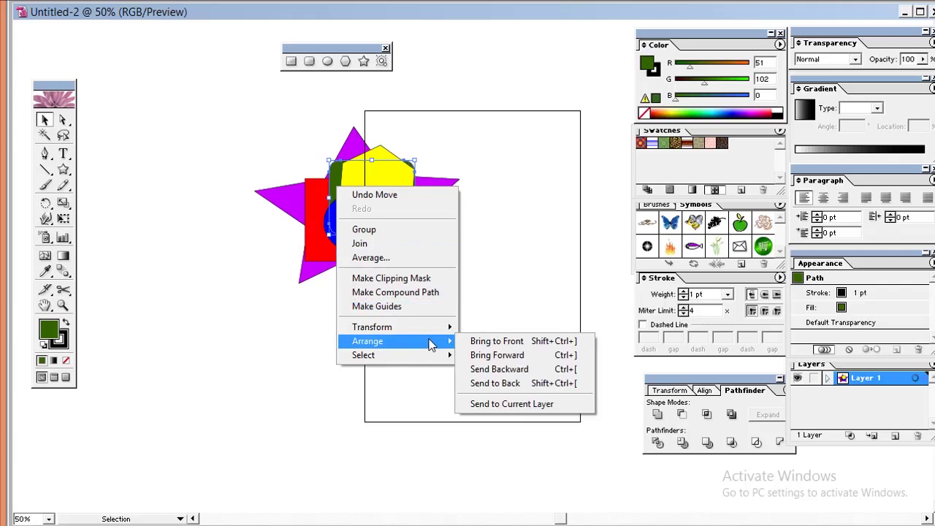
click(487, 355)
click(418, 302)
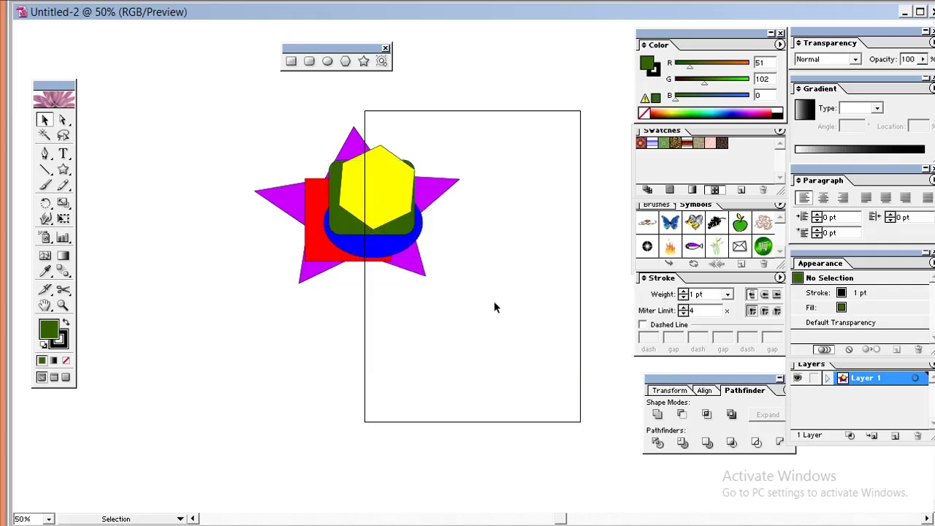
Select the blue ellipse and the green rounded rectangle alternately to compare their stacking order
click(405, 249)
click(398, 232)
click(400, 242)
click(401, 235)
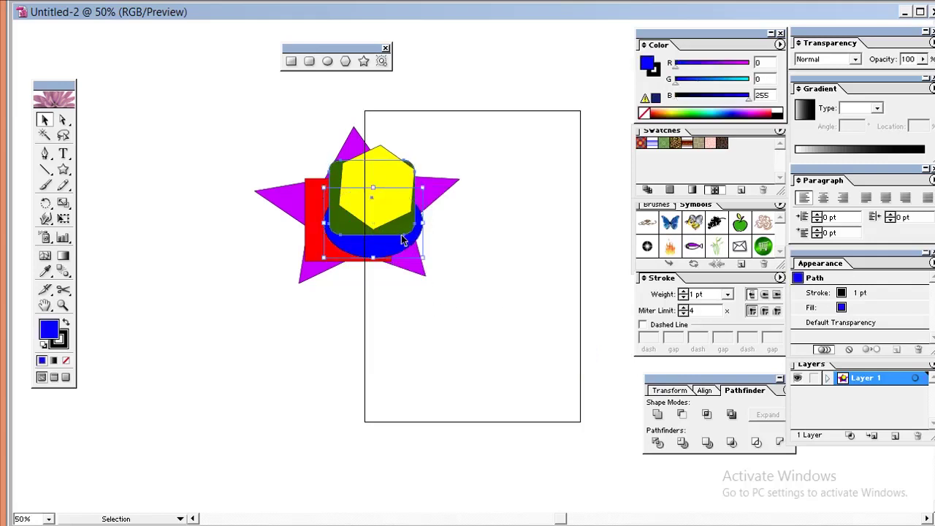
click(400, 235)
click(401, 243)
click(399, 235)
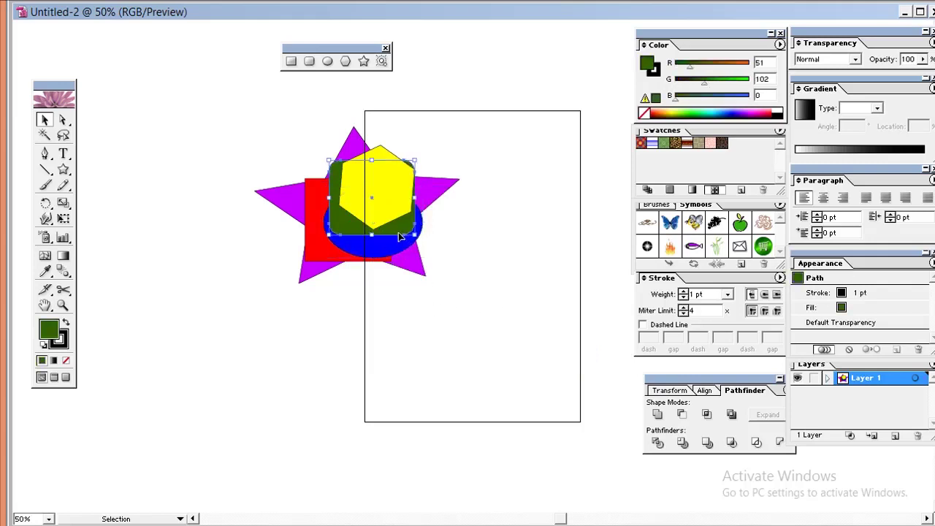
Send the yellow hexagon backward one level behind the green rounded rectangle and enlarge it slightly
click(389, 202)
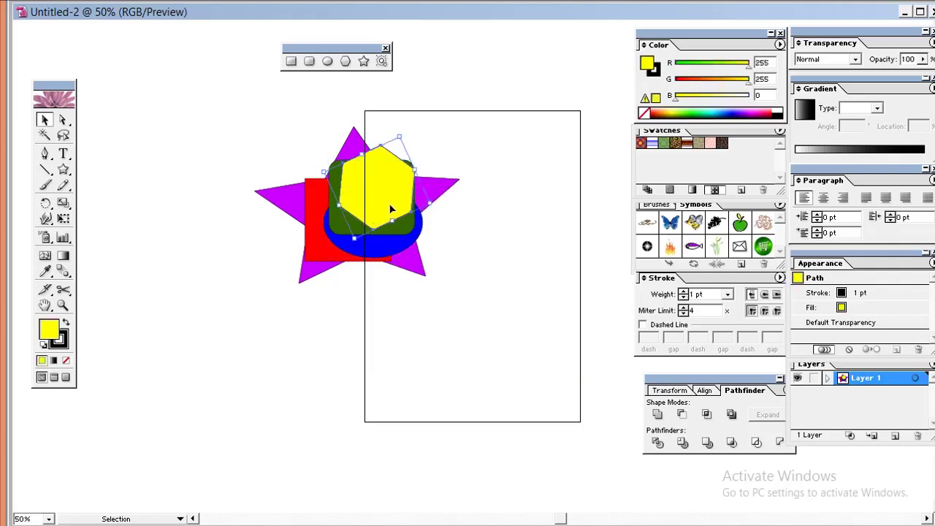
right_click(390, 207)
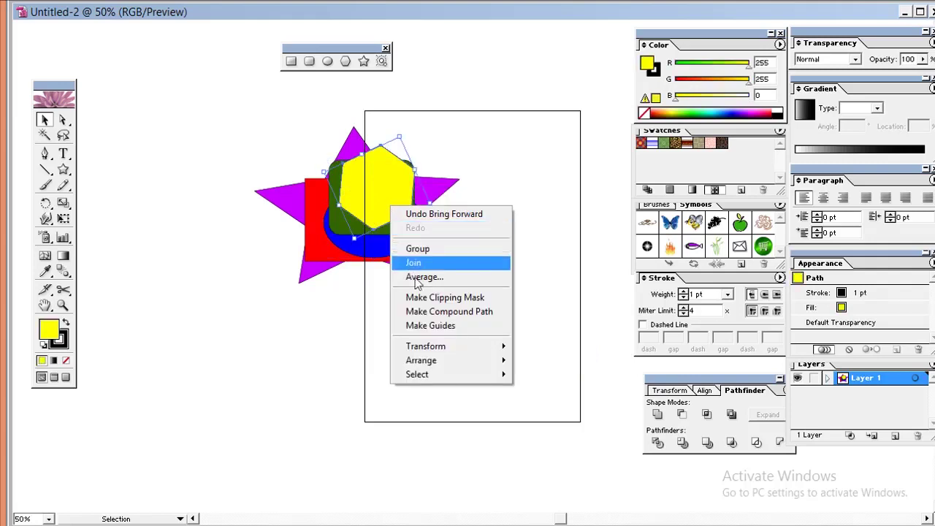
mouse_move(431, 362)
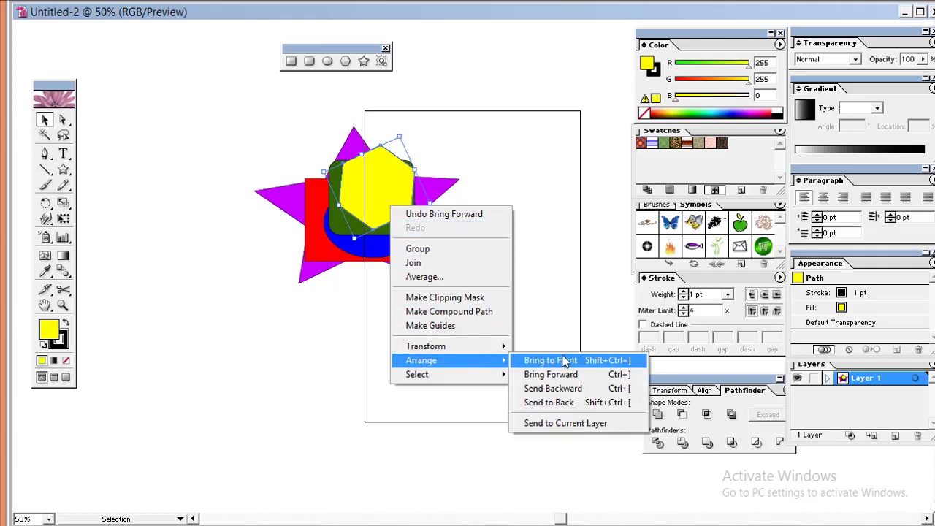
click(557, 391)
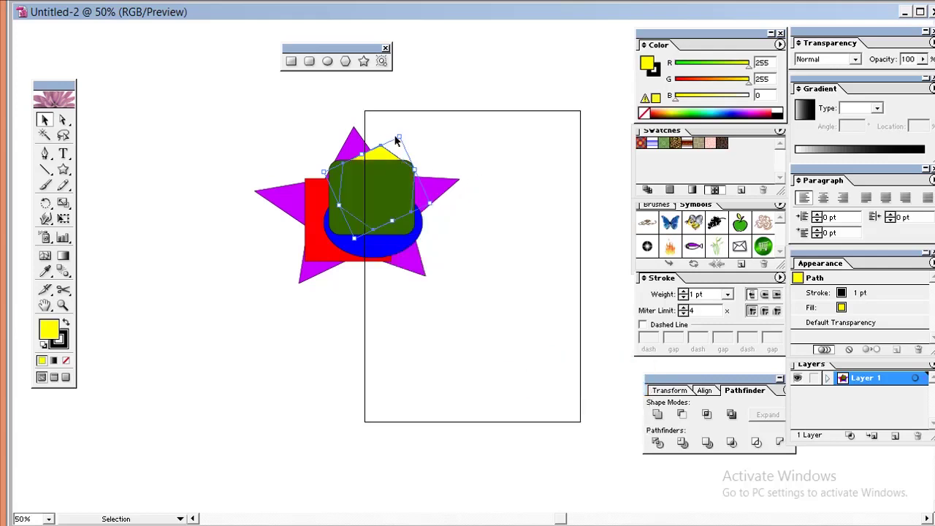
drag(398, 136, 402, 119)
click(500, 146)
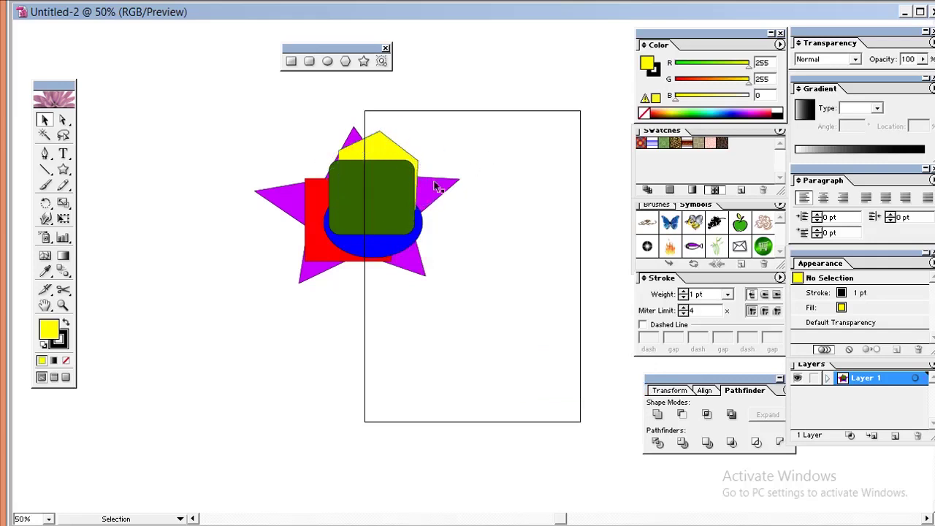
Select the yellow hexagon, blue ellipse and green rounded rectangle in turn to check which shape lies above which
click(390, 184)
click(379, 148)
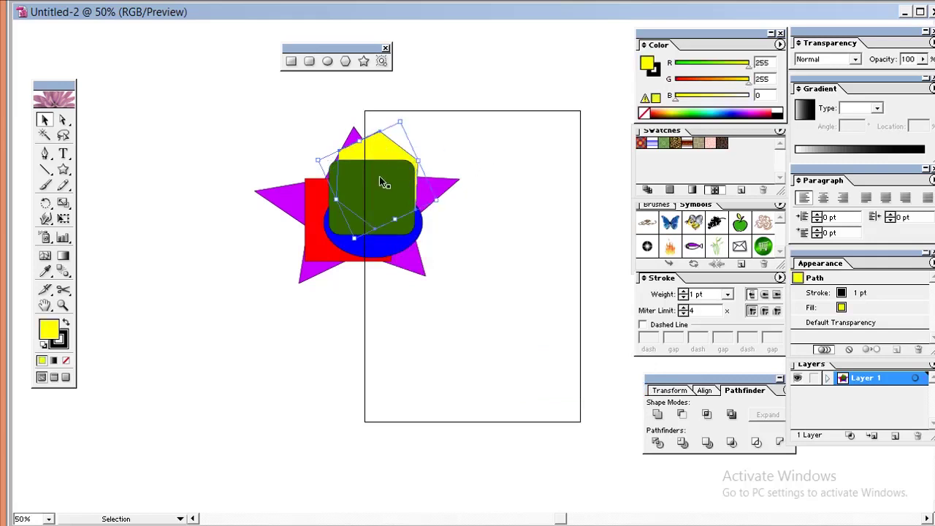
click(399, 246)
click(388, 214)
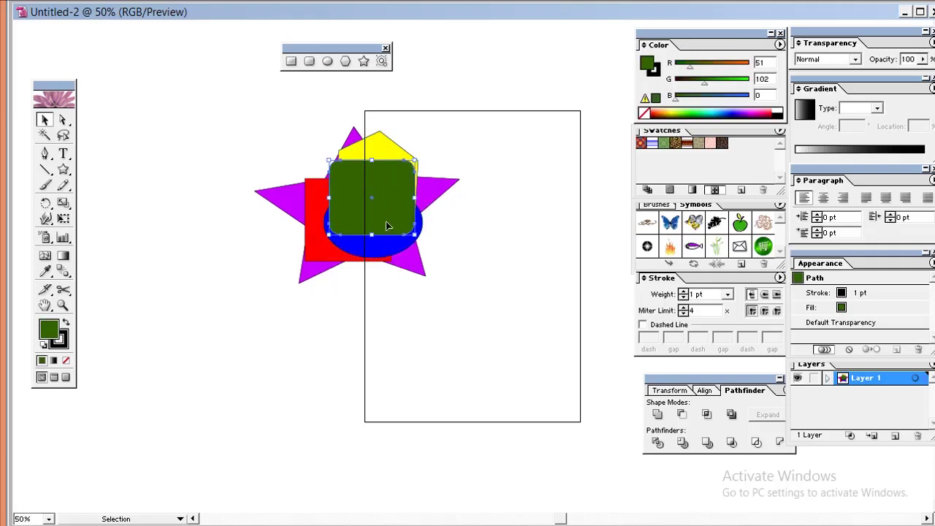
Bring the red square to the front of all the other shapes
click(319, 250)
right_click(320, 252)
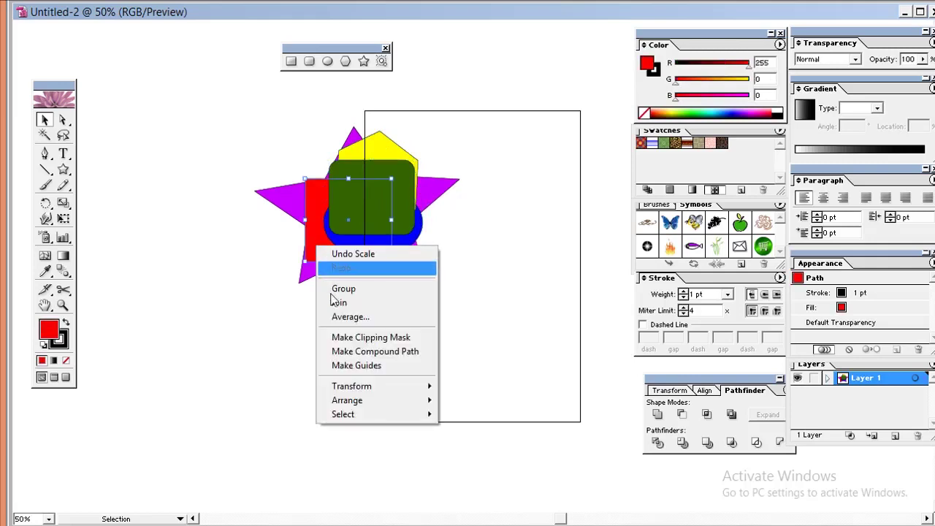
mouse_move(353, 408)
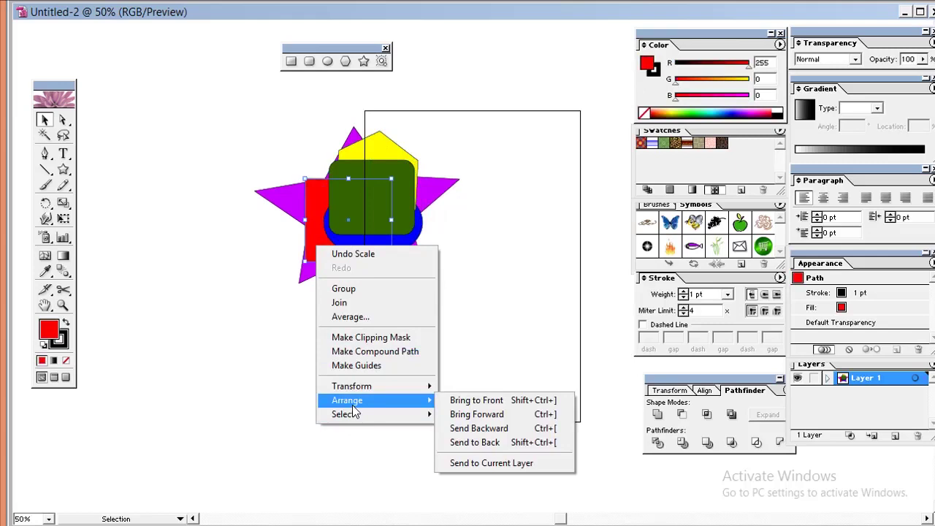
click(451, 403)
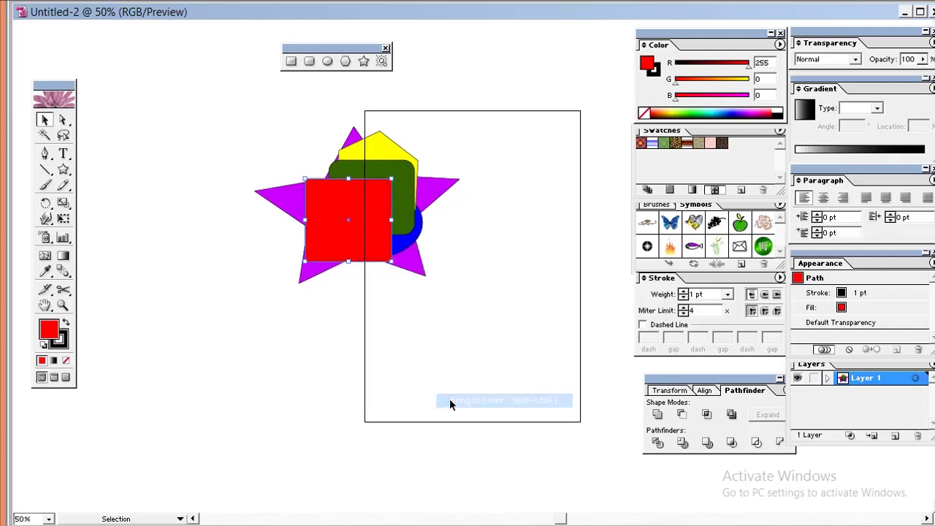
Narrow the red square from its left edge and shorten it from below into a small upright rectangle over the green shape
drag(347, 208, 394, 219)
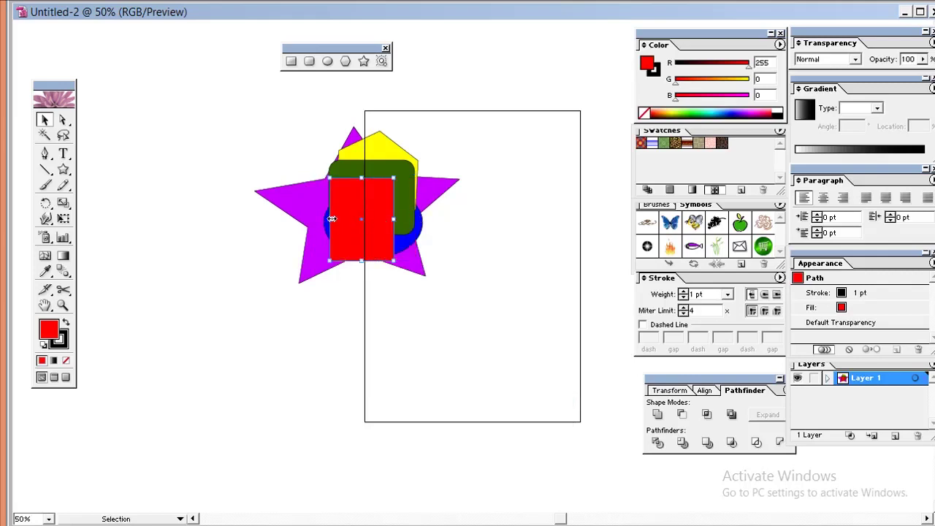
drag(330, 219, 354, 220)
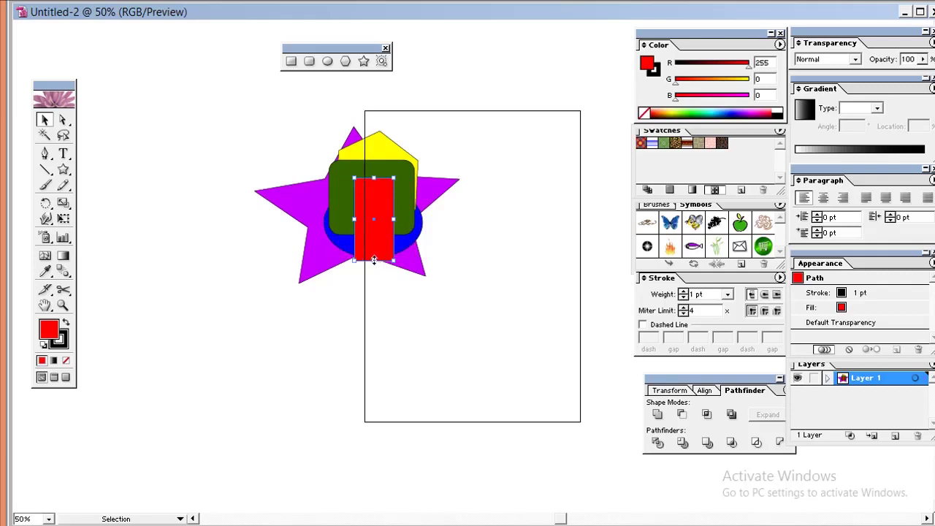
drag(374, 260, 370, 241)
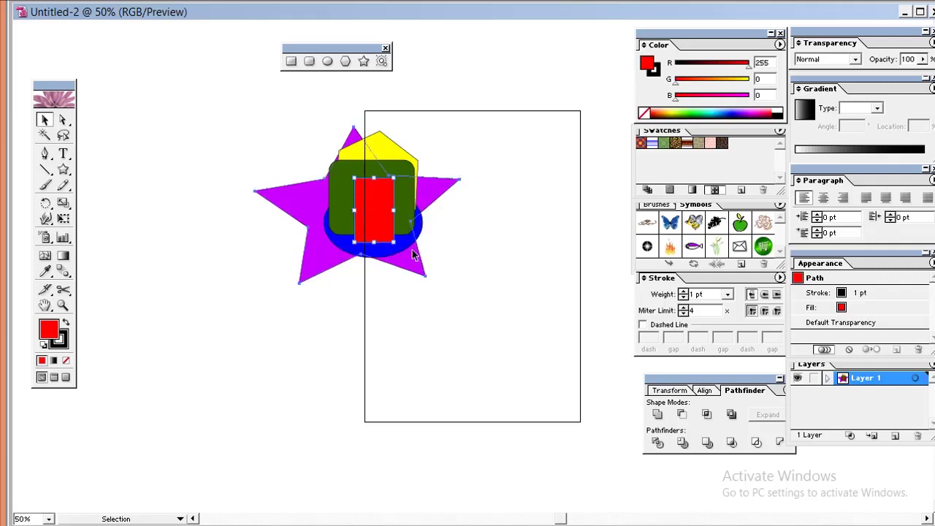
click(414, 256)
click(327, 329)
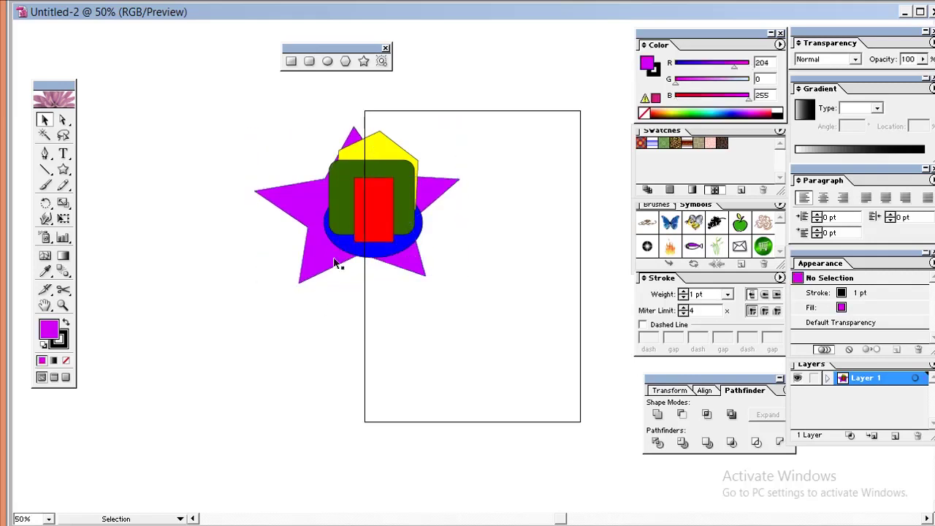
Review the Arrange options available for the red rectangle without applying any of them
right_click(375, 207)
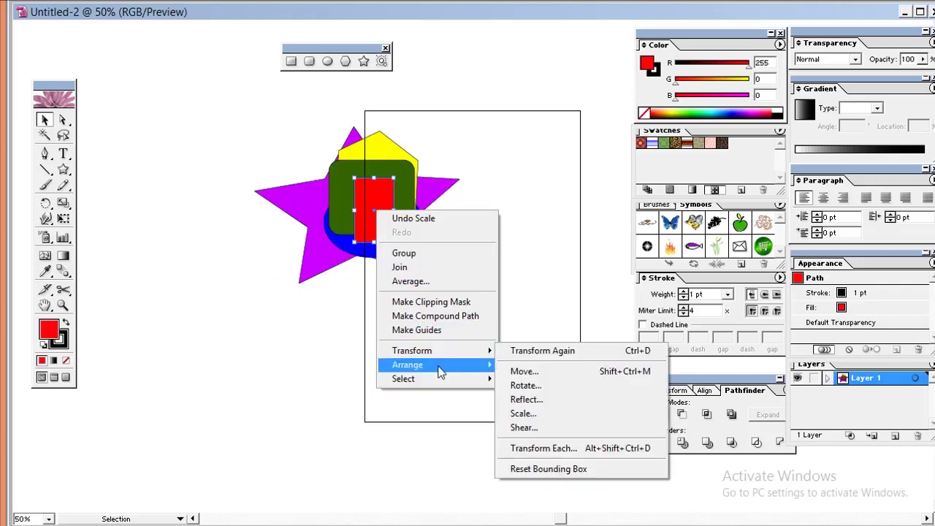
mouse_move(446, 365)
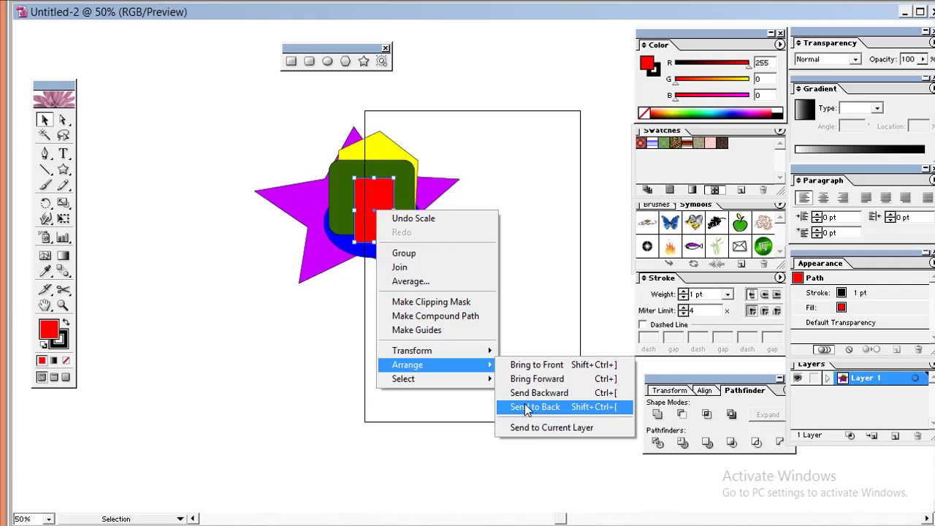
click(288, 266)
Select all five overlapping shapes and group them
drag(259, 150, 409, 283)
right_click(379, 229)
click(406, 269)
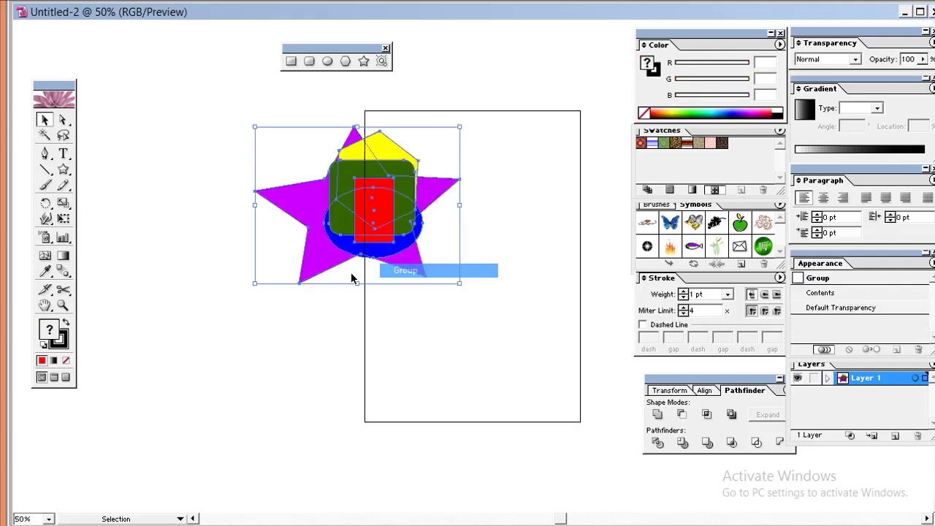
click(288, 338)
Ungroup the combined shapes into separate objects
click(377, 244)
right_click(376, 224)
click(396, 268)
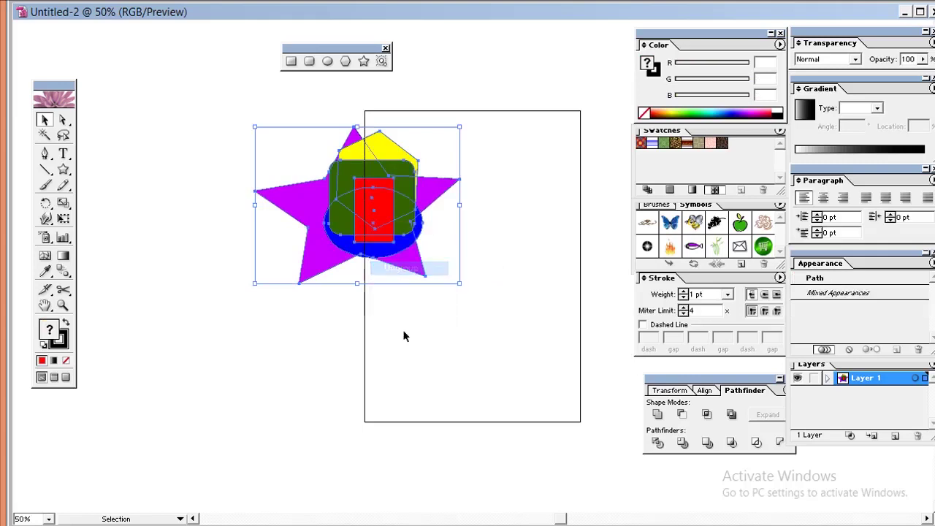
Move the red rectangle down and right, the green rounded rectangle up and left, and the purple star up and right
click(378, 288)
drag(383, 224, 395, 246)
drag(326, 243, 369, 205)
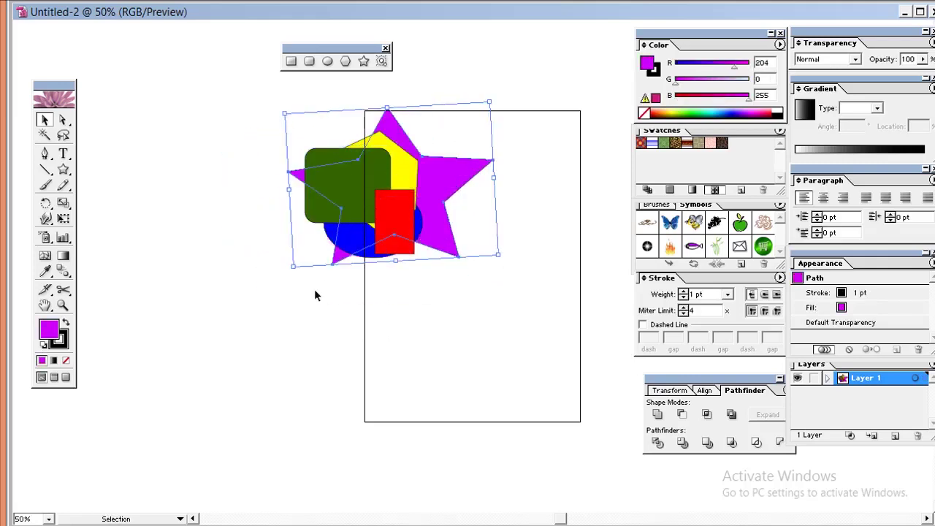
click(317, 292)
Group all five rearranged shapes again and move the group down and right onto the page
drag(288, 111, 450, 275)
right_click(377, 215)
click(398, 258)
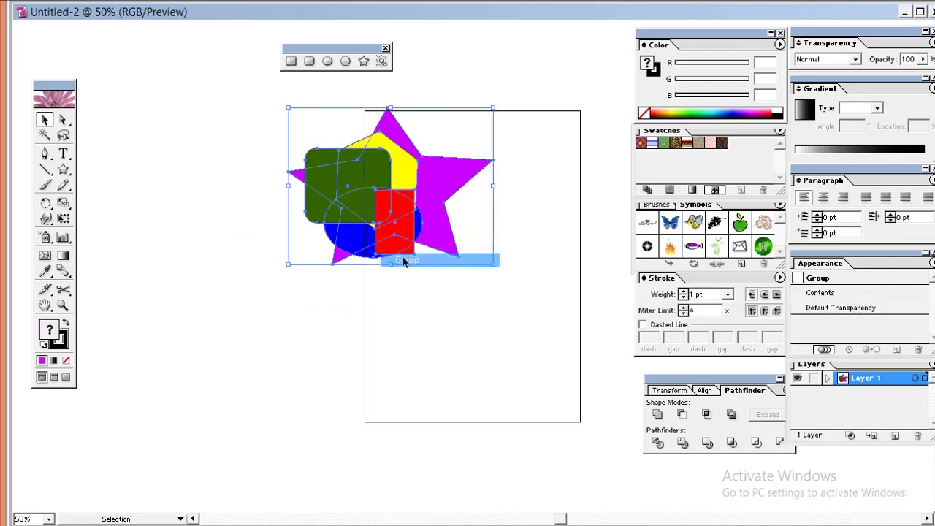
drag(409, 214, 470, 290)
click(495, 312)
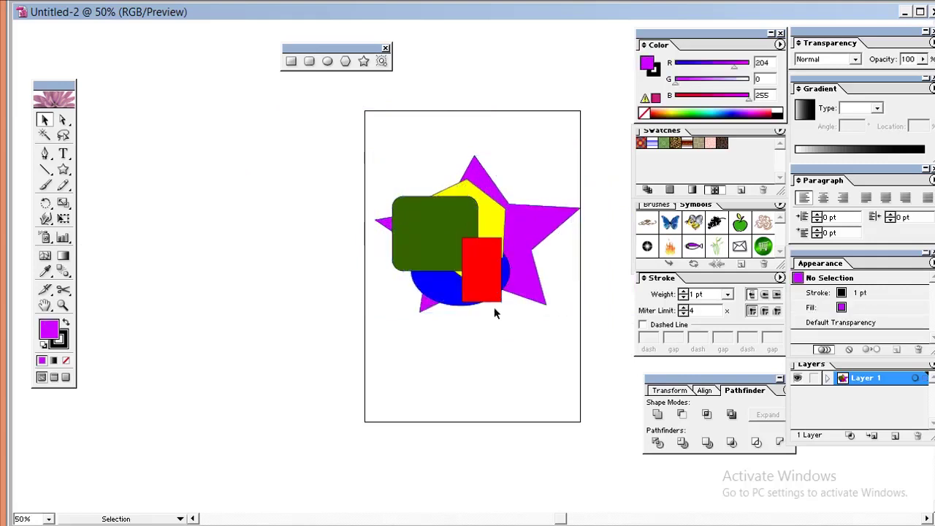